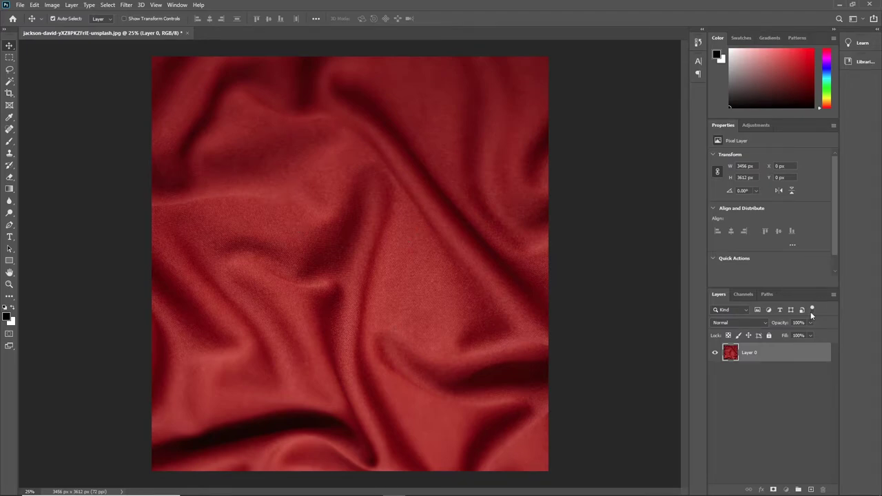
# Step: Duplicate the fabric layer (Layer 0) into a new document named DESATURATED
pyautogui.rightClick(780, 357)
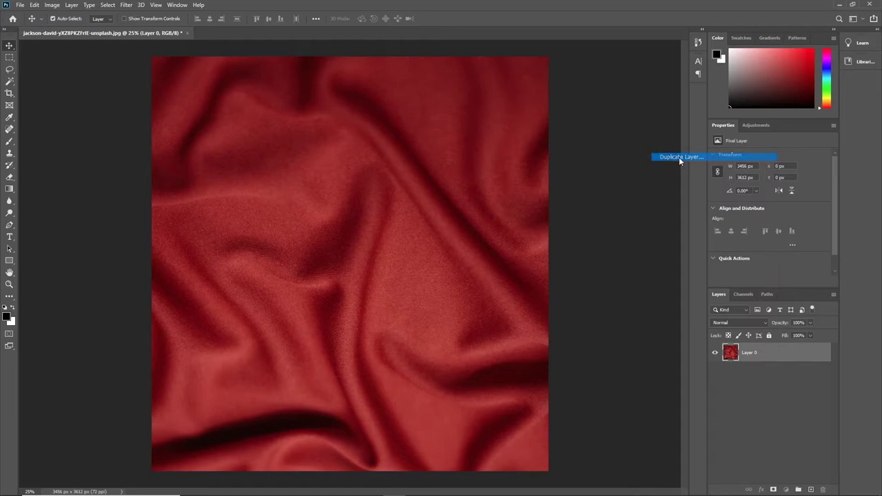
pyautogui.click(679, 157)
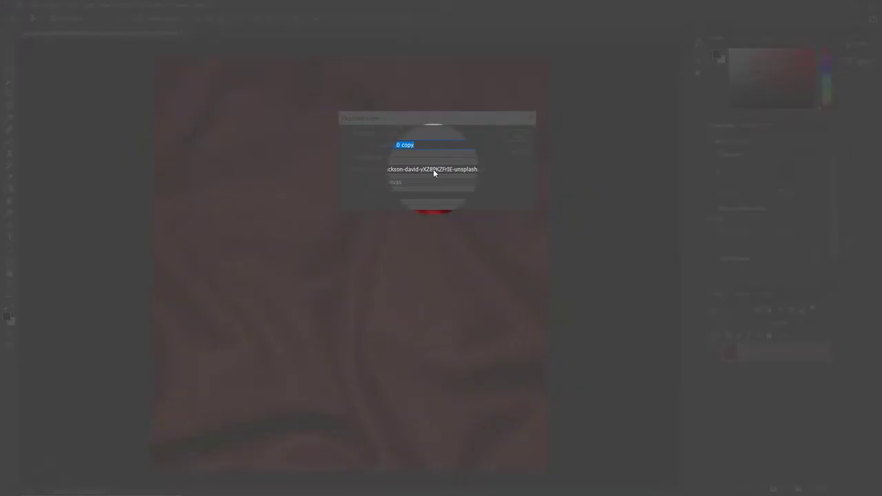
pyautogui.click(434, 172)
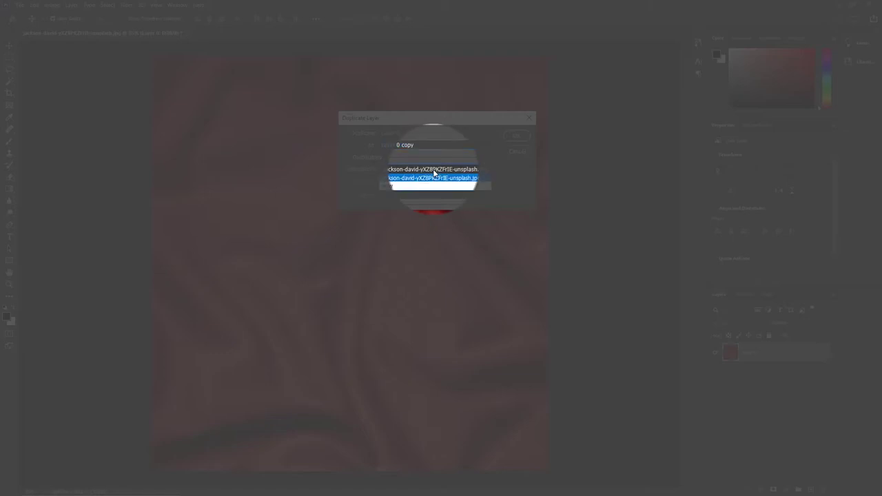
pyautogui.click(397, 183)
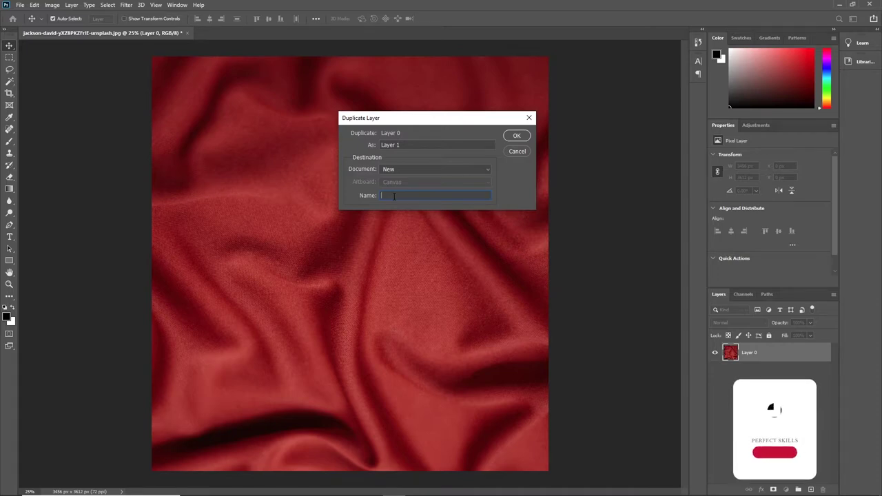
pyautogui.write('DESA')
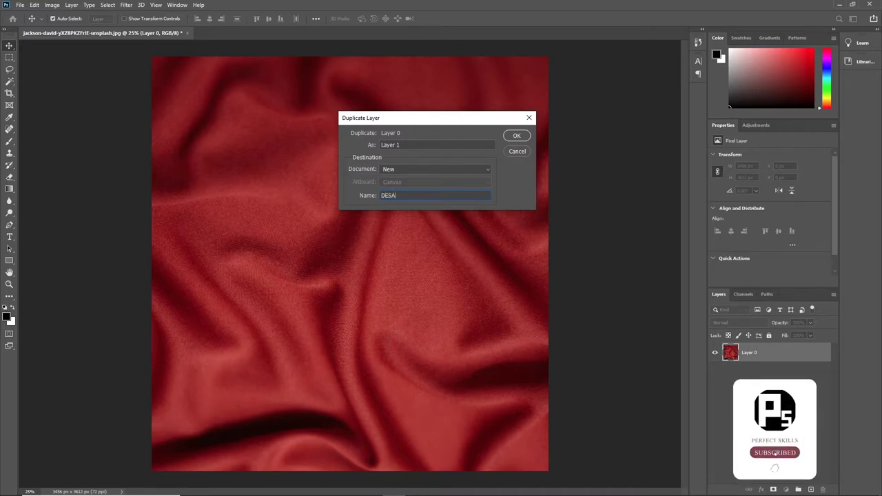
pyautogui.write('TURATIED')
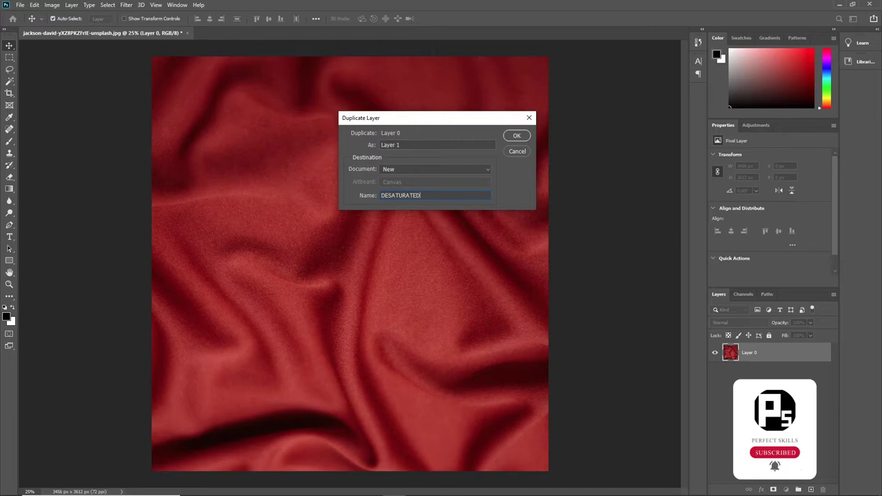
pyautogui.click(519, 136)
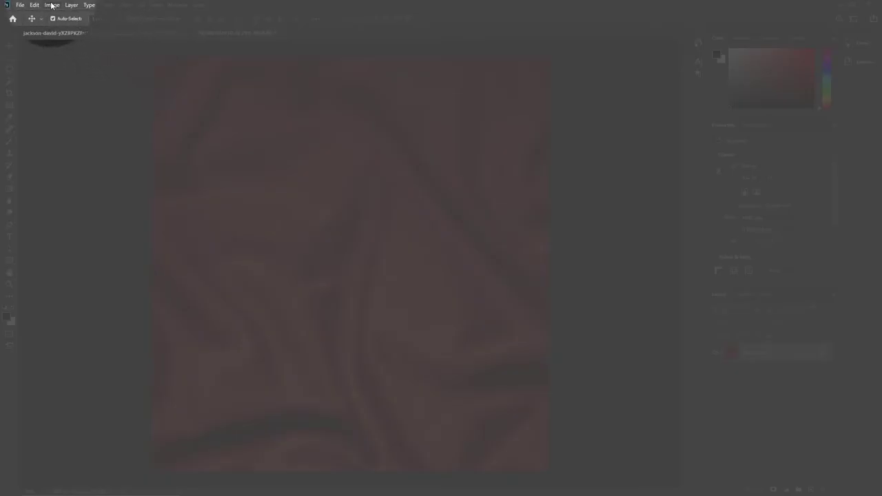
# Step: Desaturate the fabric image in the DESATURATED document to greyscale
pyautogui.click(52, 5)
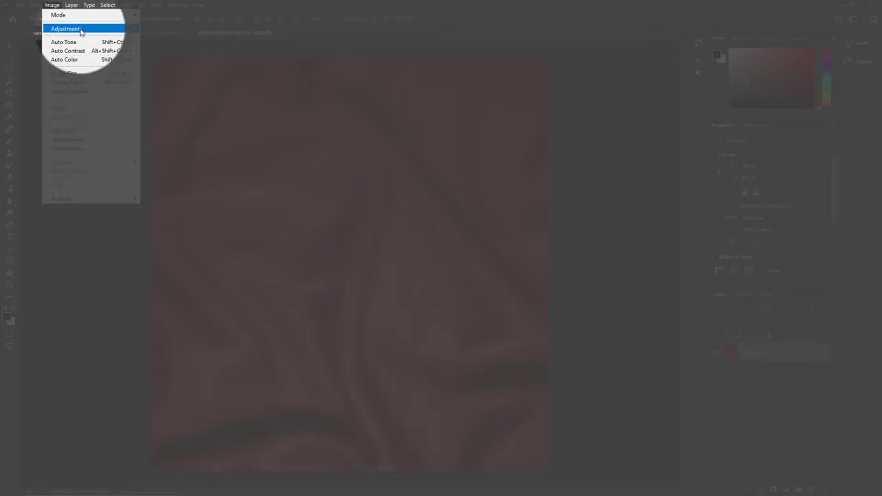
pyautogui.moveTo(89, 27)
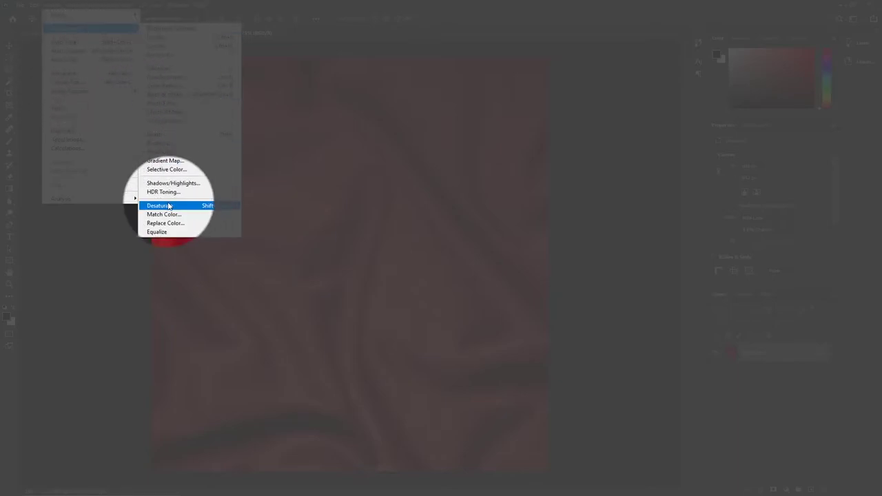
pyautogui.click(168, 205)
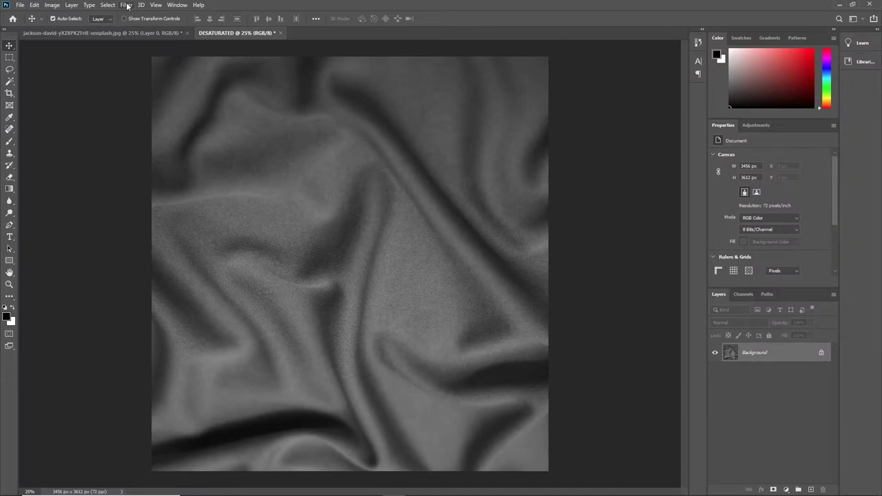
pyautogui.click(127, 6)
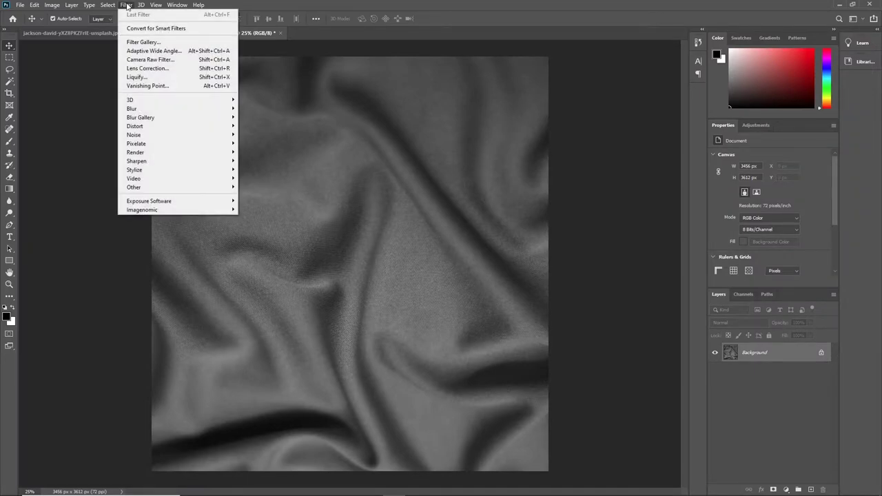
pyautogui.moveTo(159, 108)
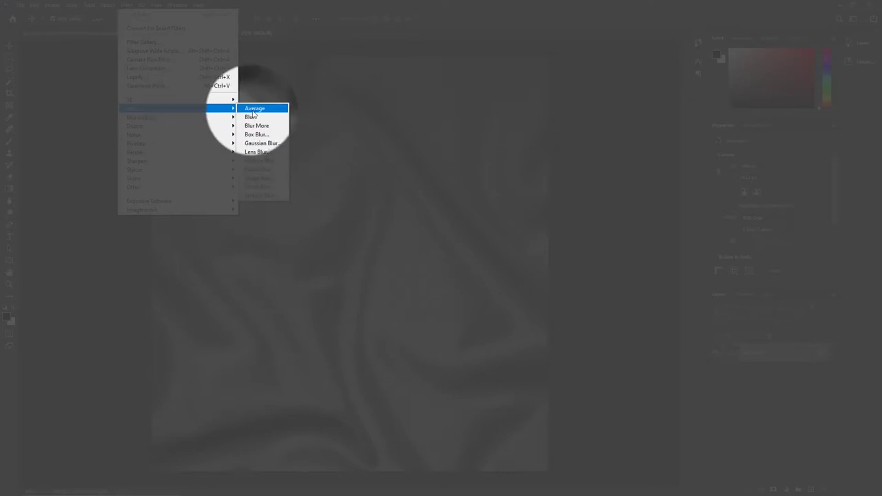
# Step: Apply a Gaussian Blur with a 4-pixel radius to the greyscale fabric, then zoom to fit
pyautogui.click(257, 143)
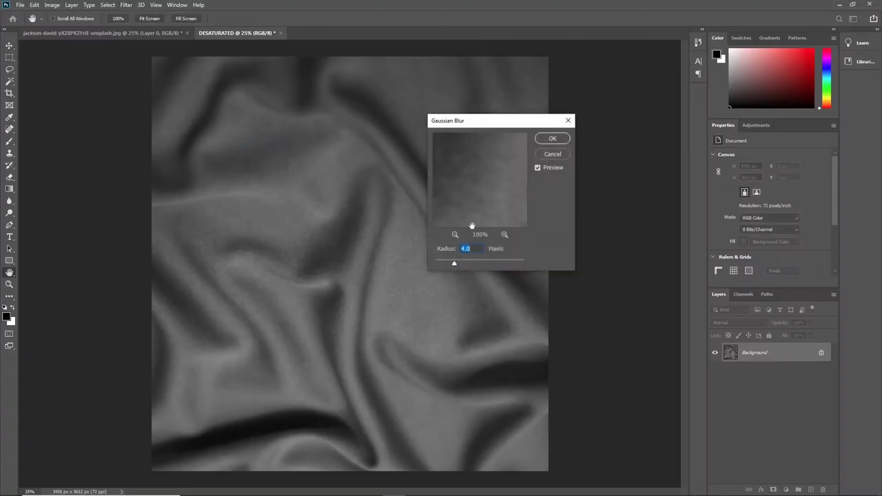
pyautogui.click(400, 265)
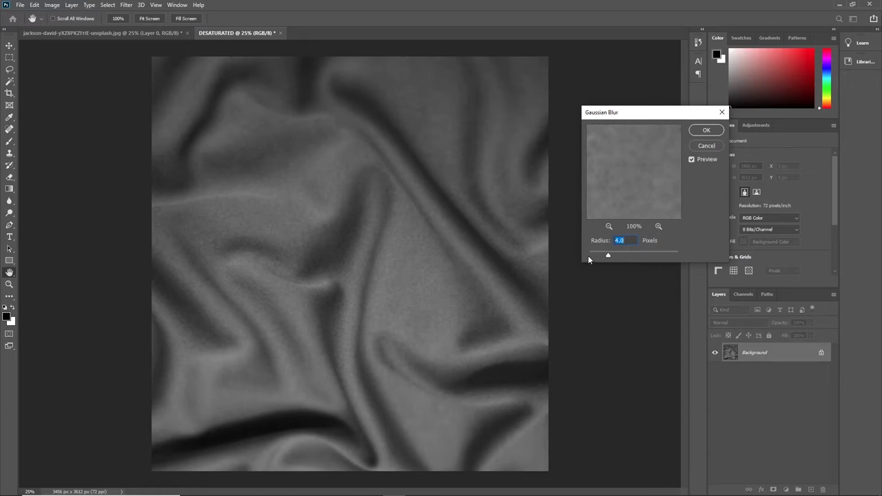
pyautogui.moveTo(607, 255); pyautogui.dragTo(589, 255)
pyautogui.click(408, 273)
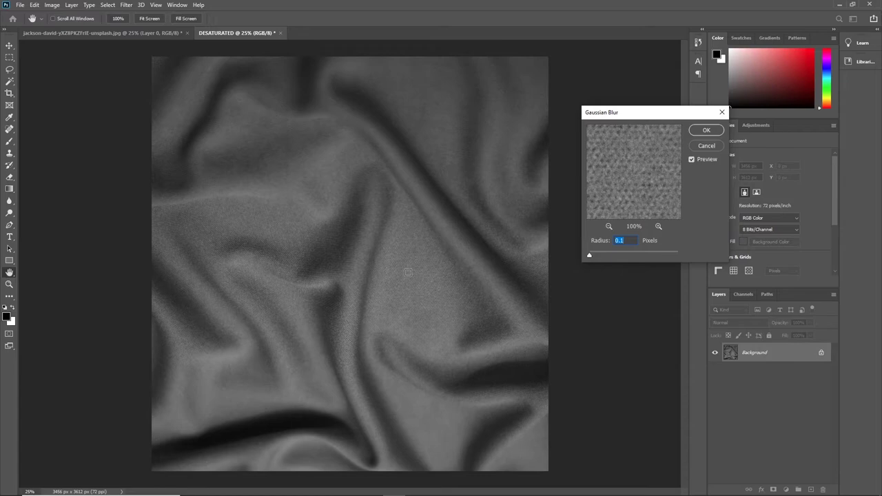
pyautogui.scroll(2, 408, 273)
pyautogui.scroll(1, 408, 273)
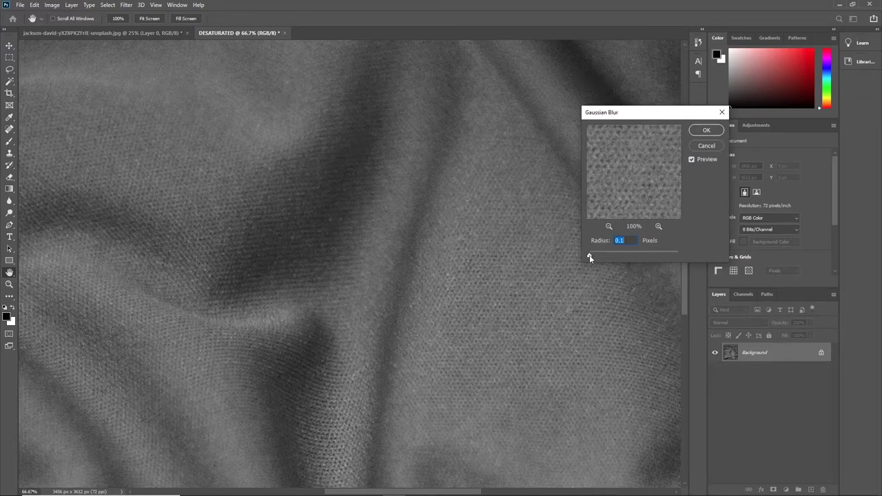
pyautogui.moveTo(590, 258); pyautogui.dragTo(607, 256)
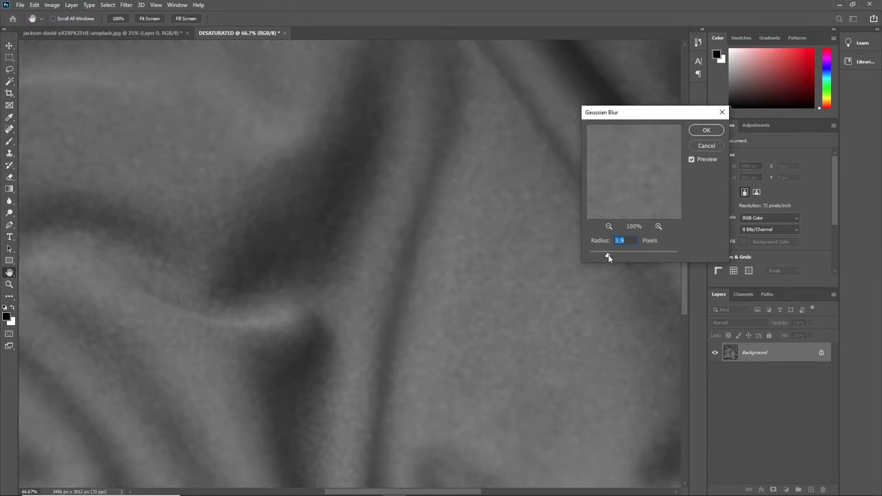
pyautogui.write('4')
pyautogui.click(707, 130)
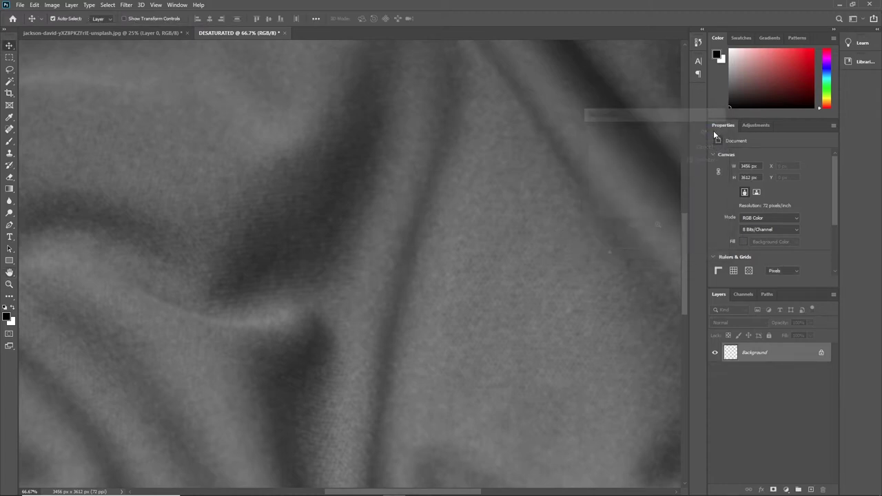
pyautogui.hotkey('ctrl', '-')
pyautogui.hotkey('ctrl', '-')
pyautogui.hotkey('ctrl', '-')
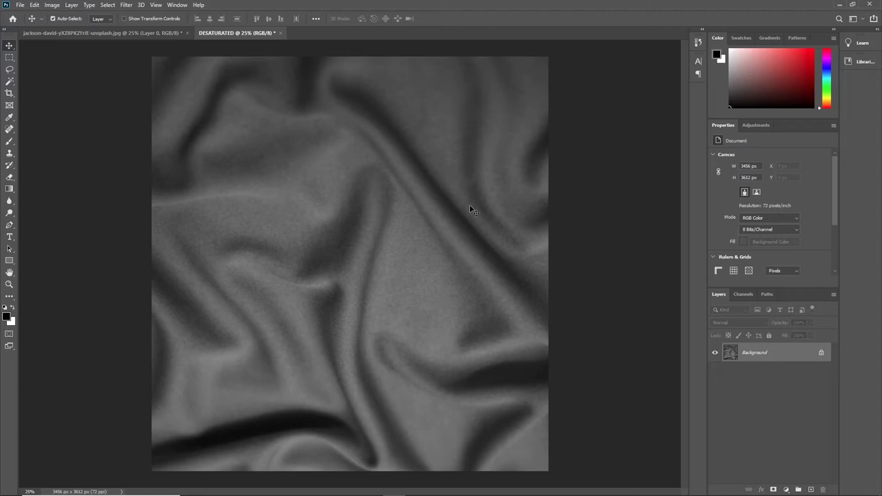
# Step: Save the blurred document as DESATURATED.psd on the Desktop and close it
pyautogui.hotkey('ctrl', 's')
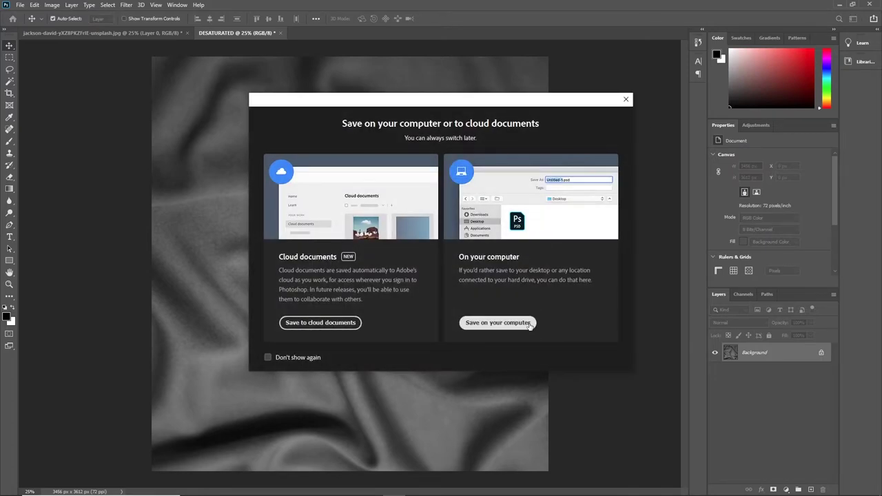
pyautogui.click(483, 324)
pyautogui.click(38, 71)
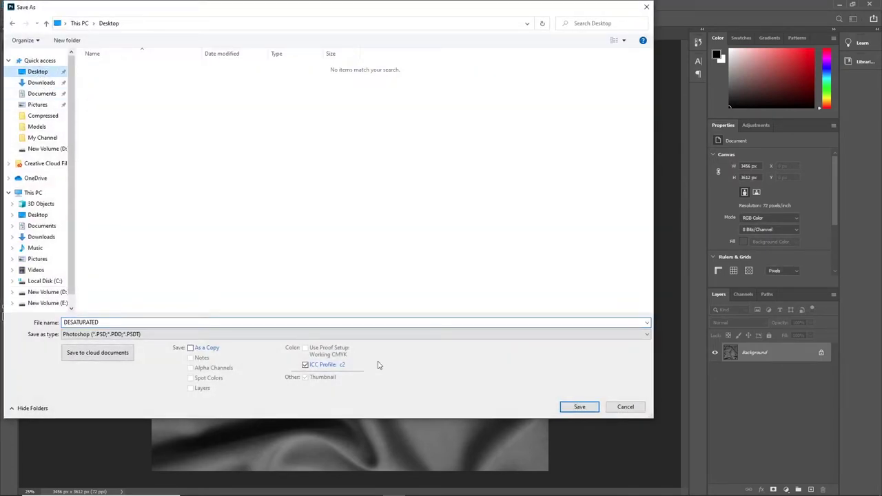
pyautogui.click(580, 407)
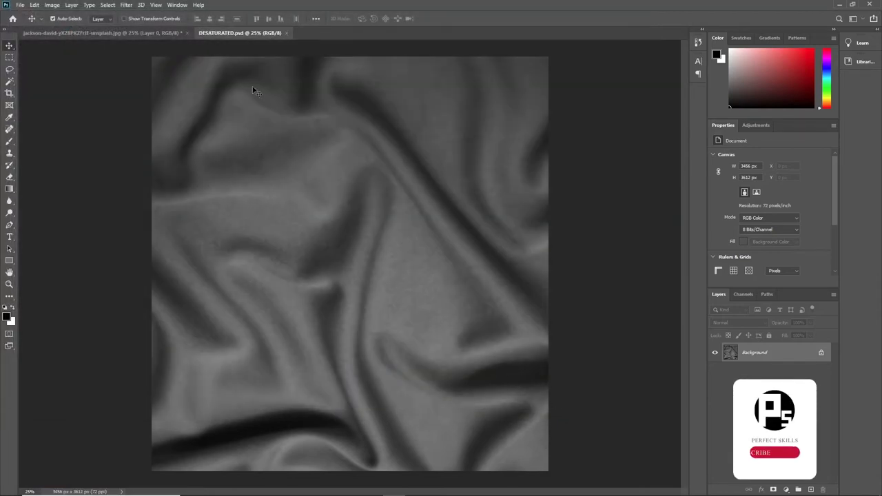
pyautogui.click(286, 33)
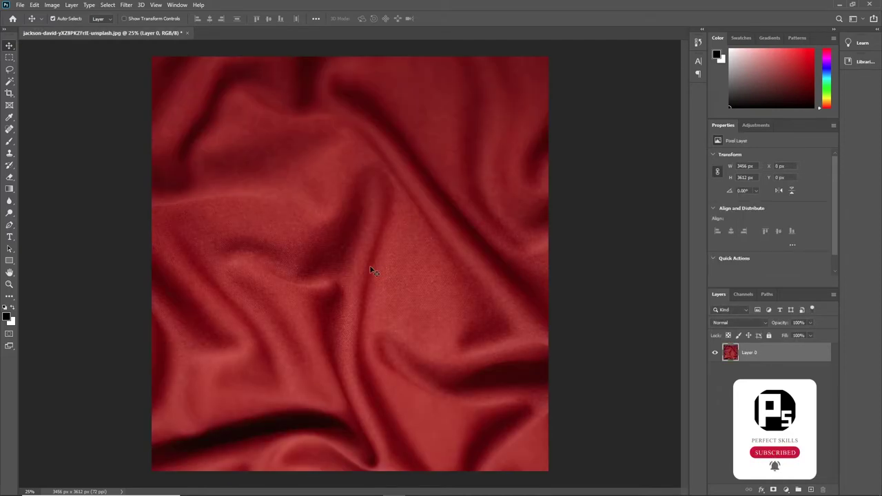
# Step: Add an orange 'Perfect Skills' text layer on the red fabric
pyautogui.click(10, 238)
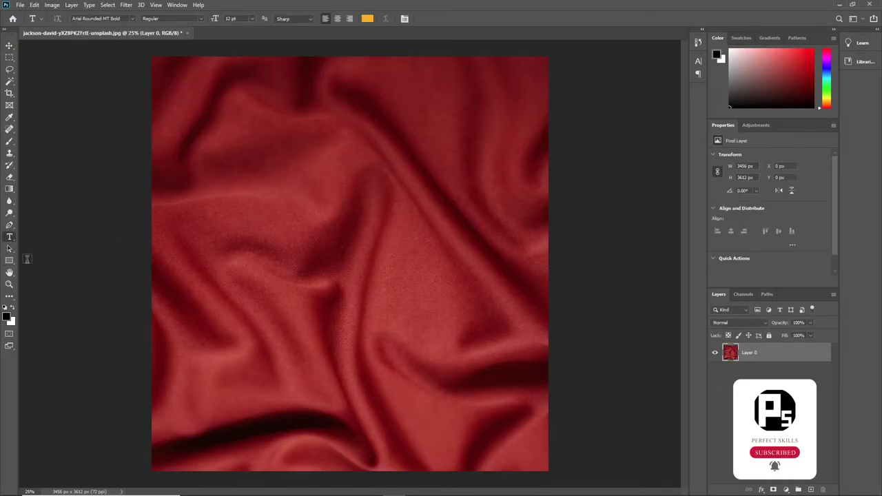
pyautogui.click(203, 270)
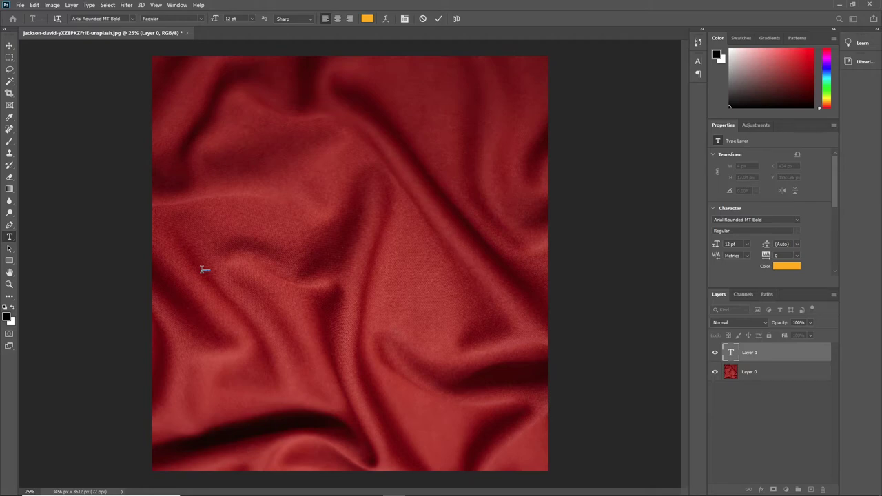
pyautogui.press('BackSpace')
pyautogui.hotkey('ctrl', 'v')
# Step: Scale the Perfect Skills text much larger and centre it over the fabric
pyautogui.hotkey('ctrl', 't')
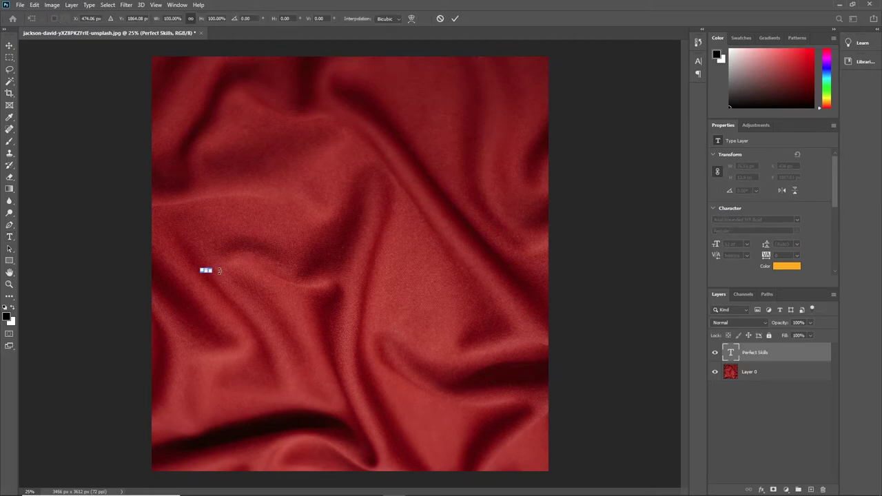
pyautogui.moveTo(227, 258)
pyautogui.mouseDown()
pyautogui.moveTo(428, 142)
pyautogui.moveTo(536, 213)
pyautogui.mouseUp()
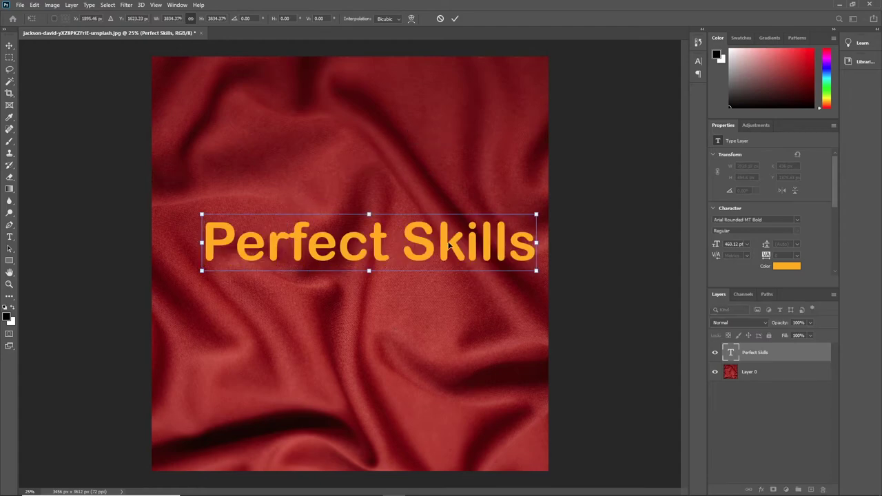
pyautogui.moveTo(448, 247); pyautogui.dragTo(429, 266)
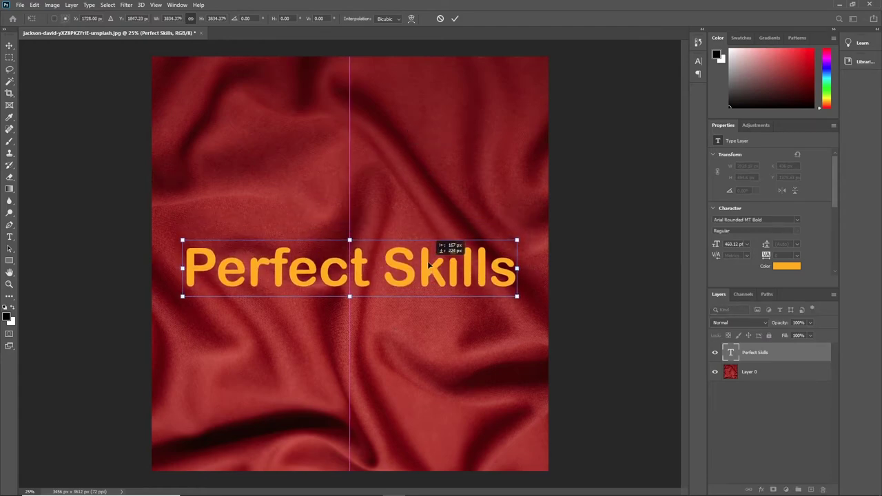
pyautogui.press('Return')
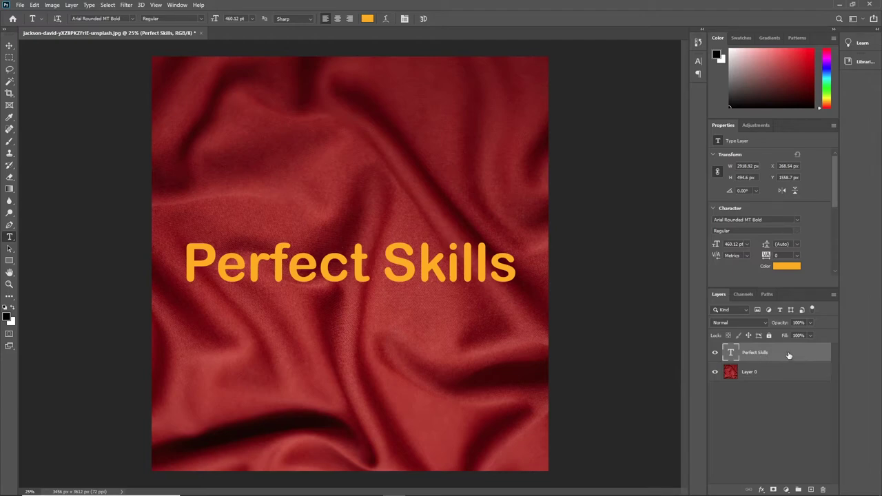
pyautogui.rightClick(783, 353)
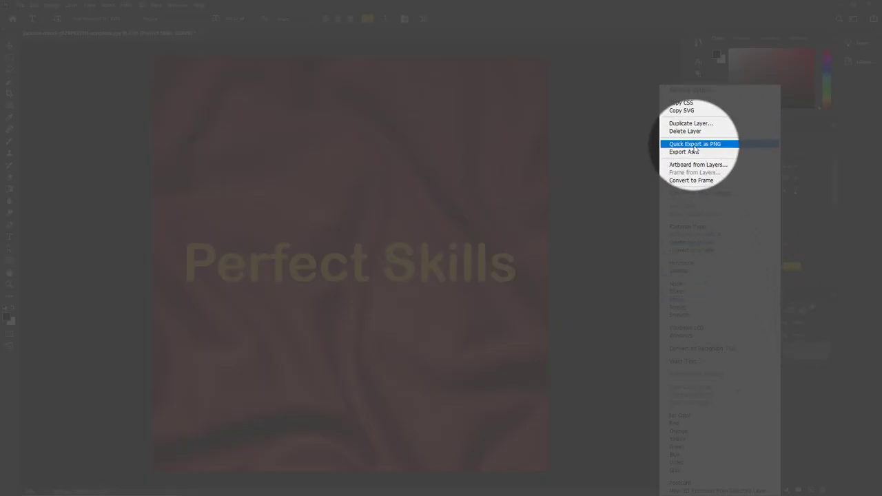
# Step: Convert the Perfect Skills type layer into an embedded smart object (Perfect Skills.psb)
pyautogui.click(693, 194)
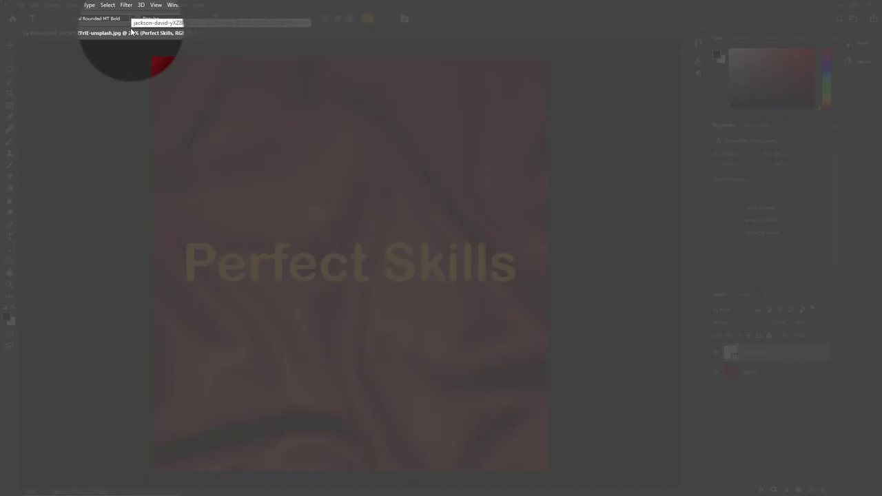
# Step: Apply Displace at 15/15 scale to the text, using DESATURATED.psd as the map
pyautogui.click(126, 5)
pyautogui.moveTo(178, 126)
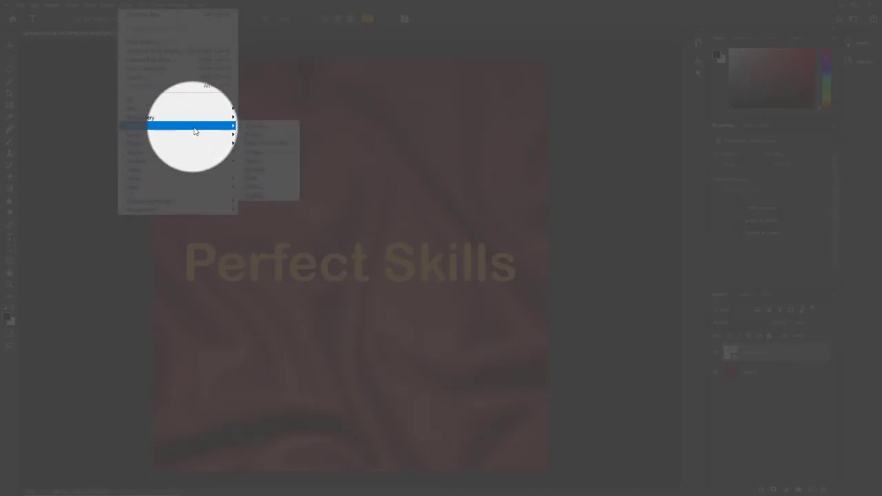
pyautogui.click(259, 128)
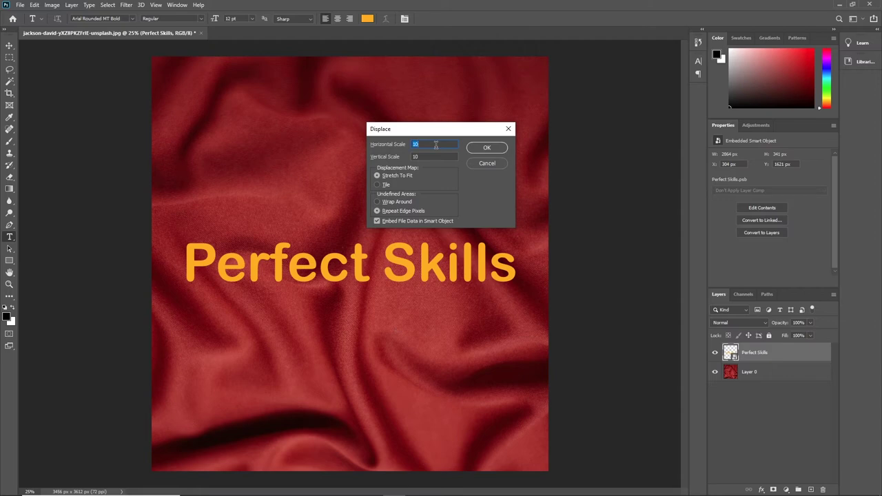
pyautogui.press('Tab')
pyautogui.press('Tab')
pyautogui.write('15')
pyautogui.press('Tab')
pyautogui.write('1')
pyautogui.click(501, 148)
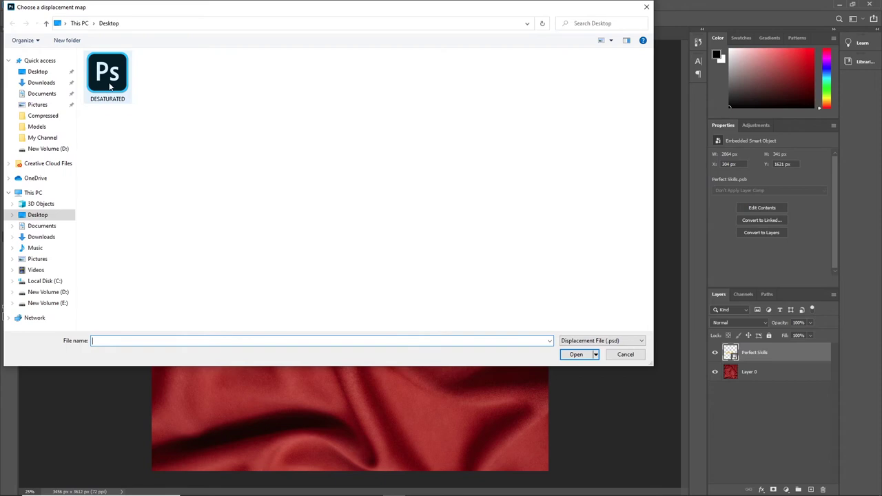
pyautogui.click(111, 84)
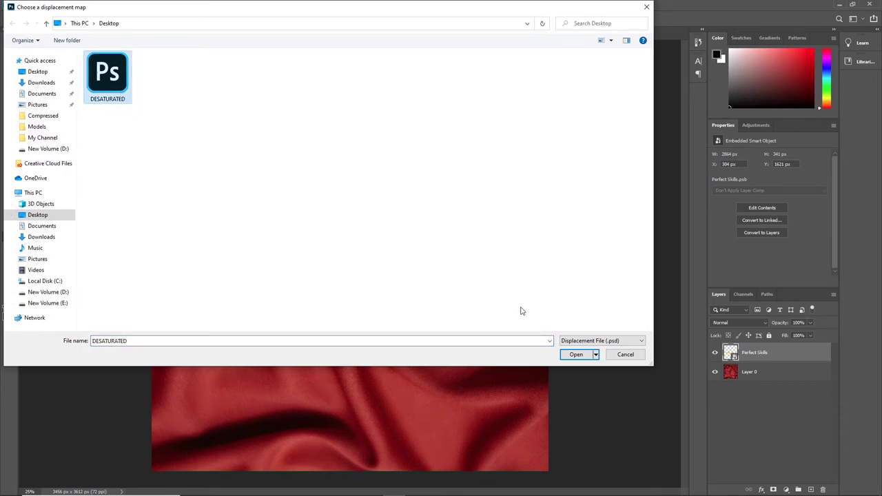
pyautogui.click(577, 355)
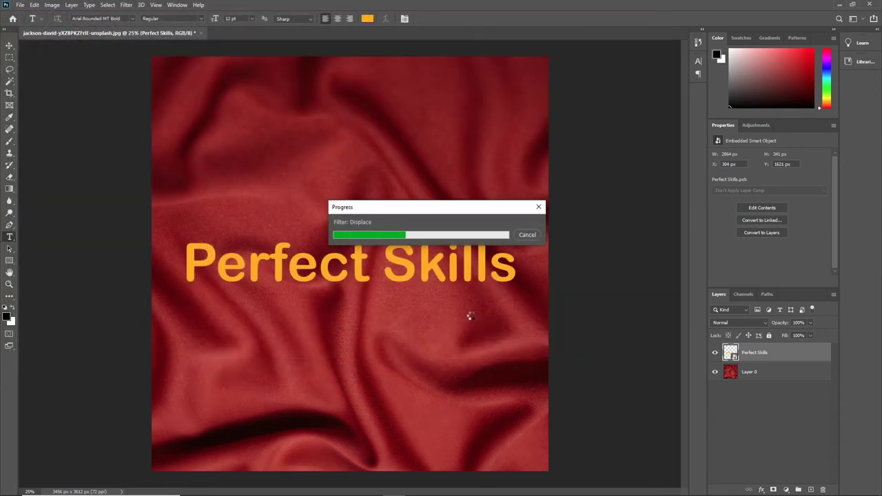
pyautogui.scroll(1, 407, 344)
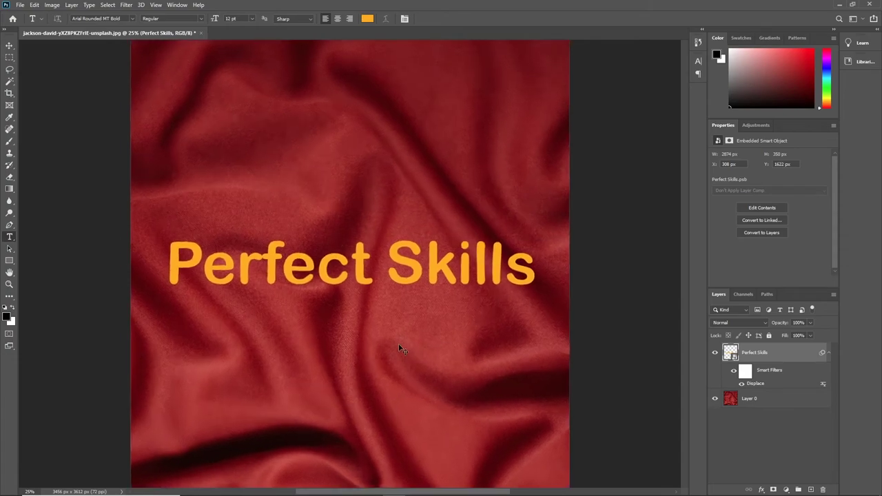
pyautogui.scroll(1, 398, 345)
pyautogui.scroll(1, 393, 341)
pyautogui.scroll(1, 392, 341)
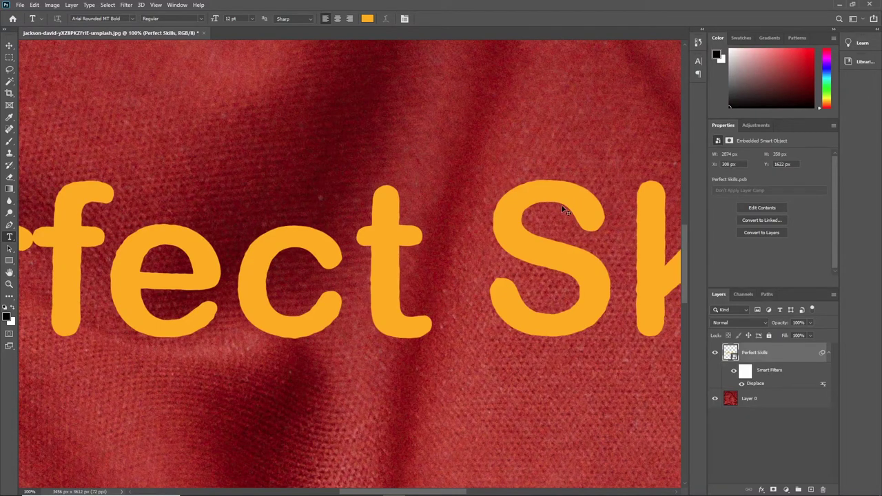
pyautogui.hotkey('ctrl', 'z')
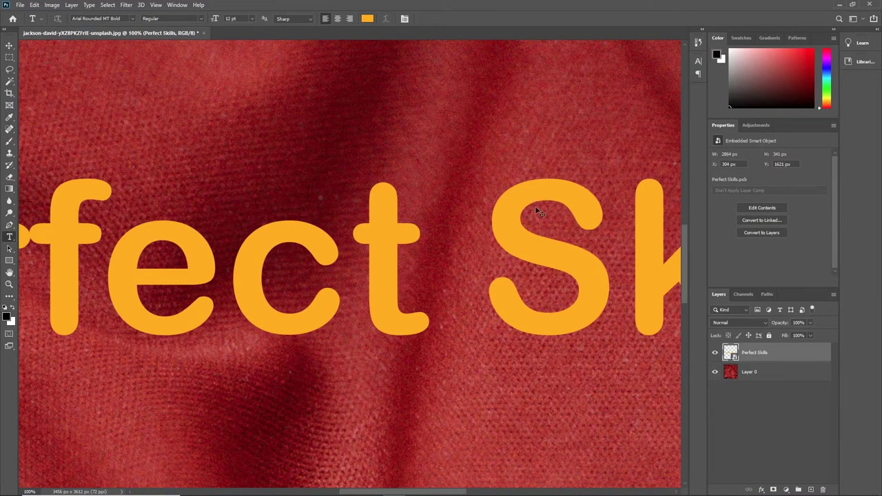
pyautogui.hotkey('ctrl', 'z')
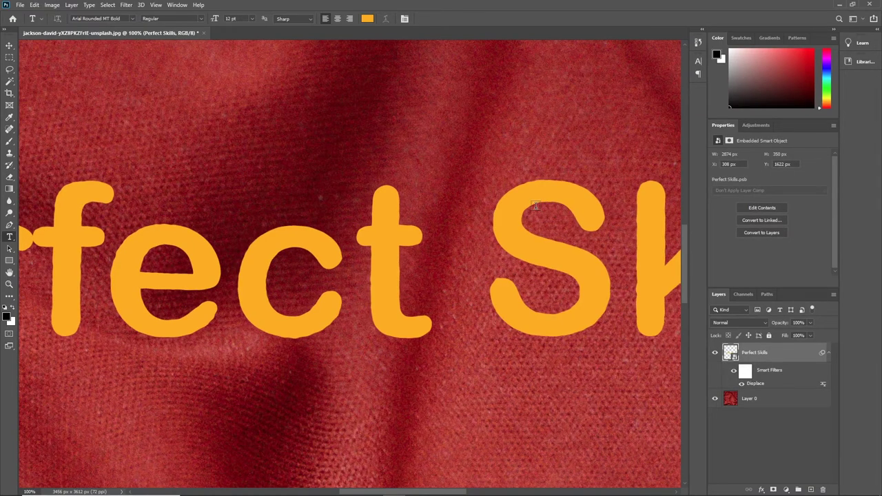
pyautogui.hotkey('ctrl', '-')
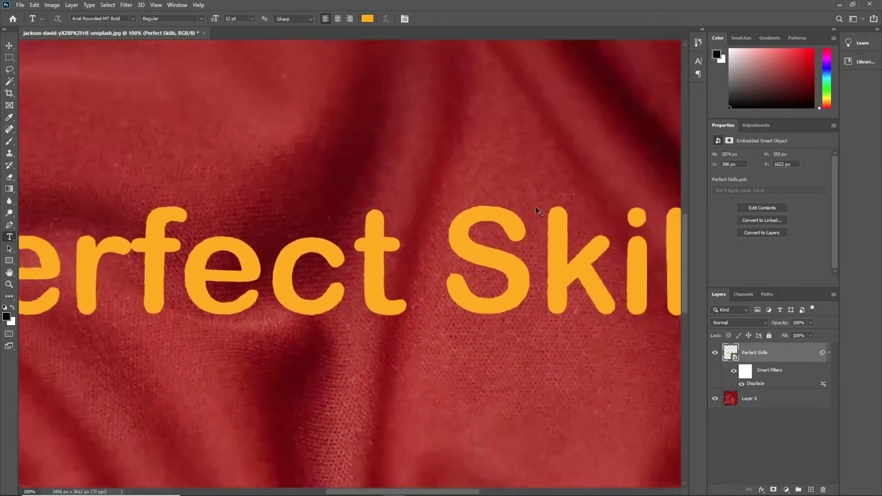
pyautogui.hotkey('ctrl', '-')
pyautogui.hotkey('ctrl', '-')
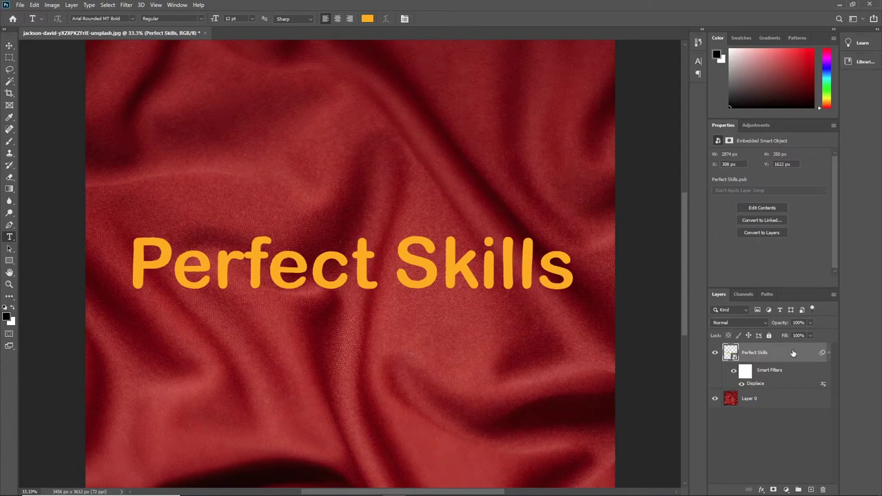
# Step: In Blending Options, split the Underlying Layer black Blend If slider to 24/116
pyautogui.doubleClick(793, 354)
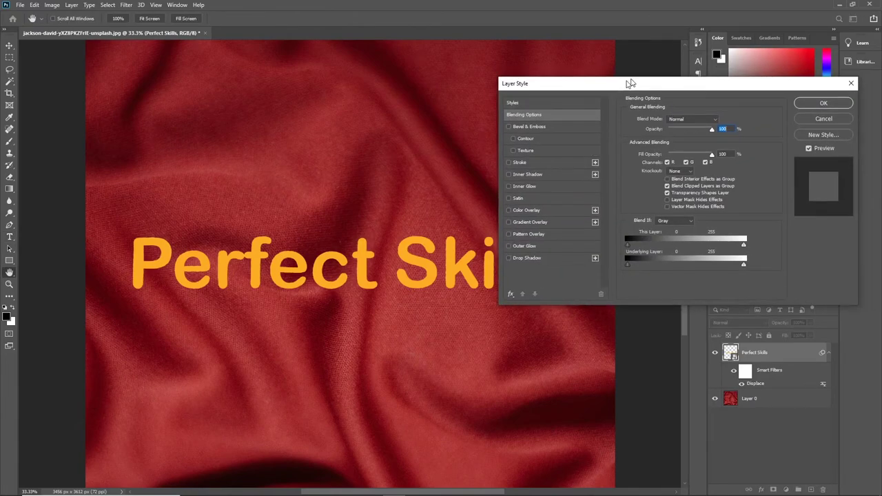
pyautogui.moveTo(653, 75); pyautogui.dragTo(529, 128)
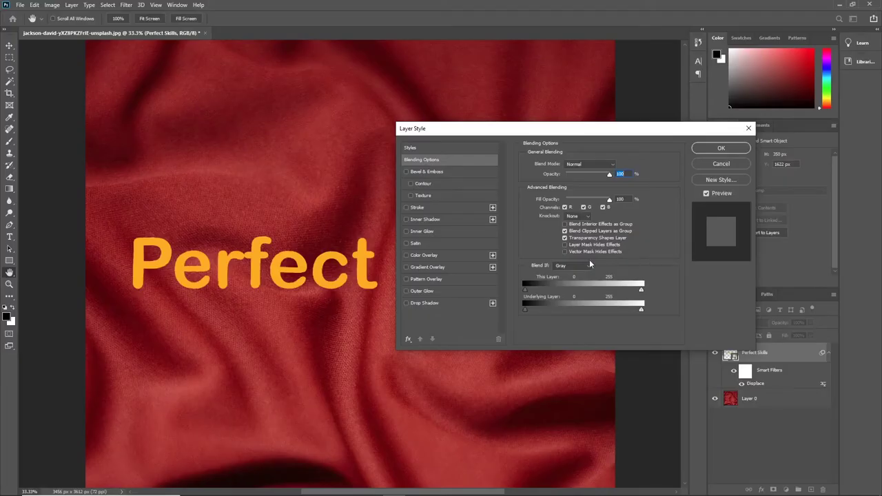
pyautogui.moveTo(582, 130); pyautogui.dragTo(680, 121)
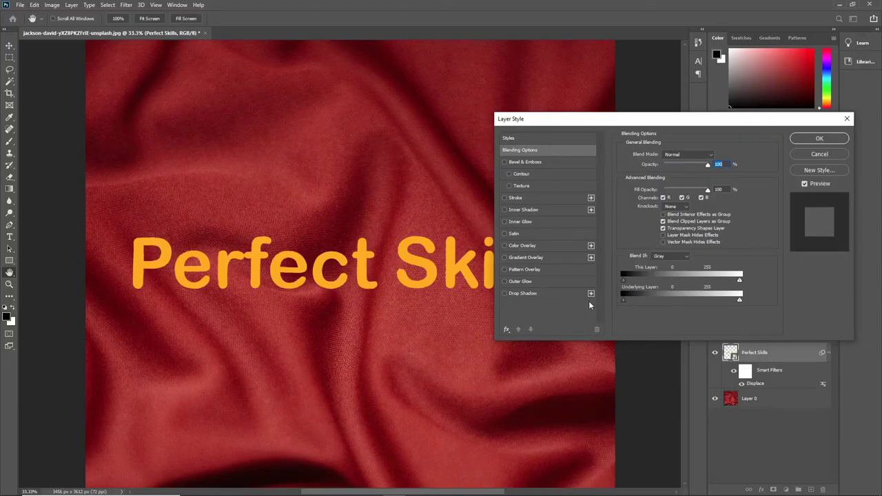
pyautogui.hotkey('ctrl', '+')
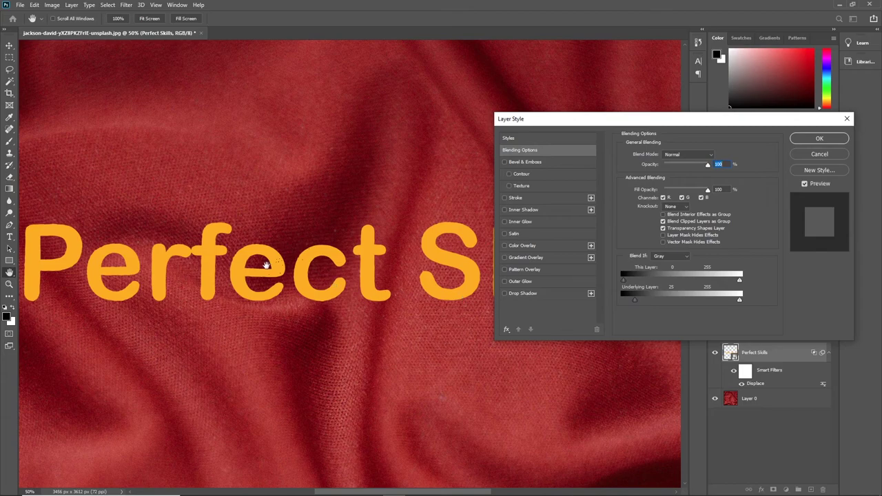
pyautogui.hotkey('ctrl', '+')
pyautogui.hotkey('ctrl', '+')
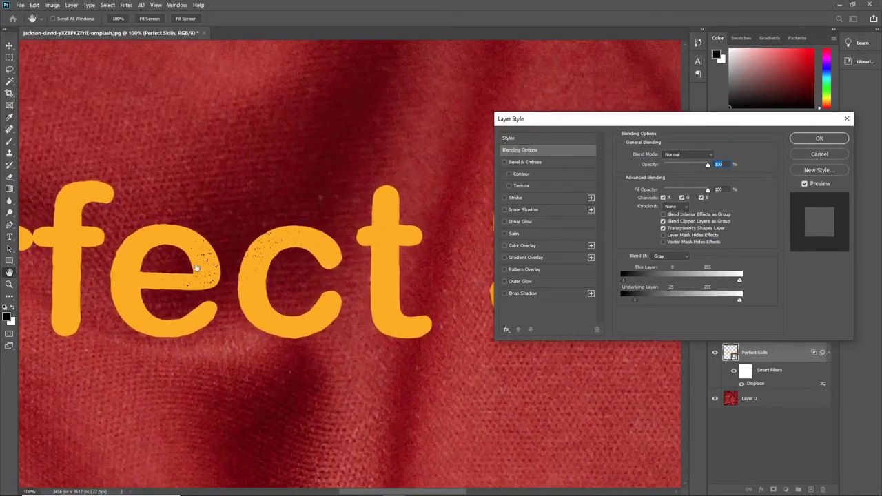
pyautogui.moveTo(636, 301); pyautogui.dragTo(633, 302)
pyautogui.press('alt')
pyautogui.hotkey('ctrl', '-')
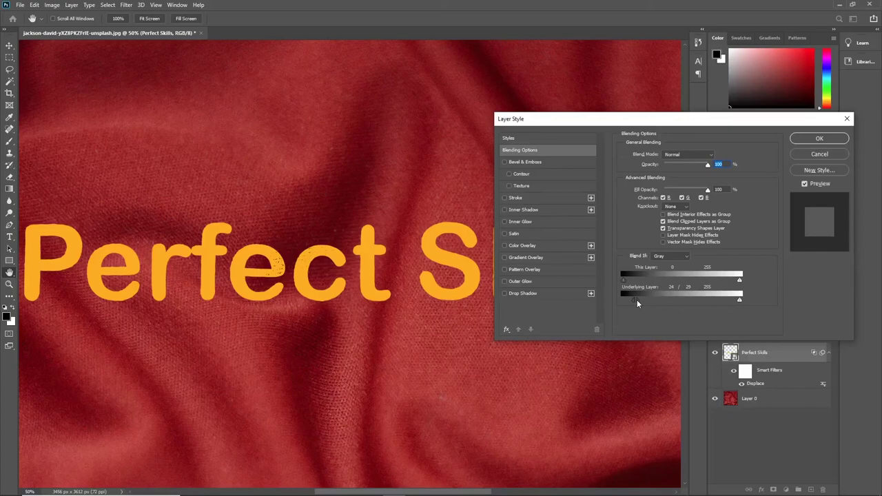
pyautogui.moveTo(637, 299); pyautogui.dragTo(668, 301)
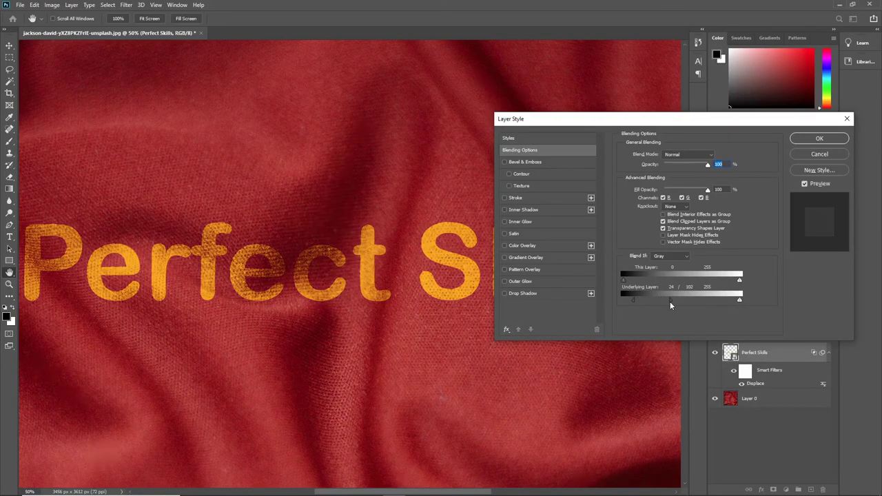
pyautogui.moveTo(674, 305); pyautogui.dragTo(676, 306)
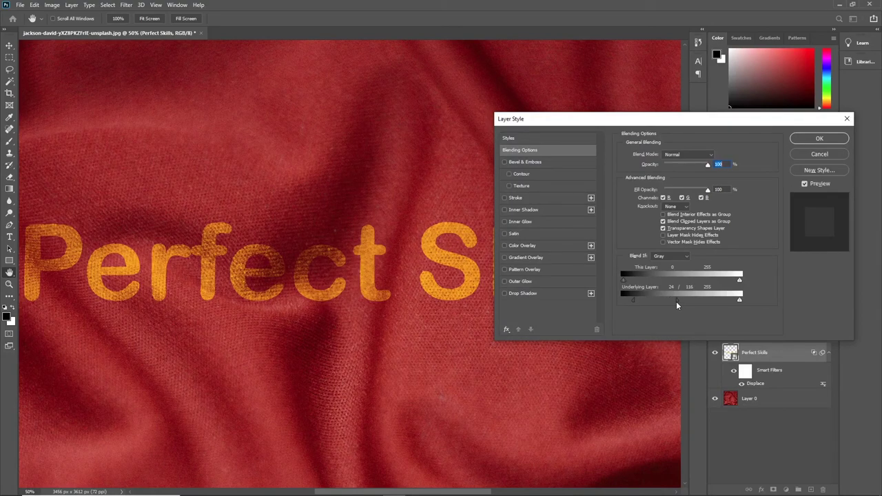
pyautogui.click(819, 138)
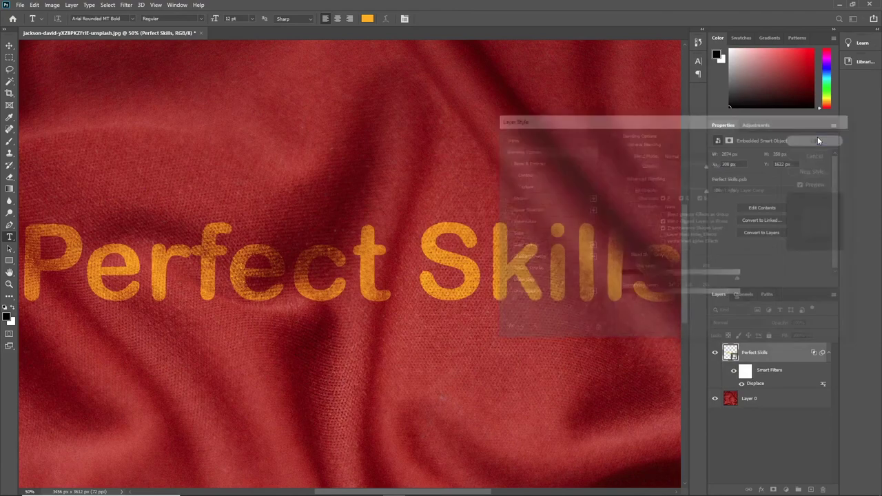
pyautogui.hotkey('ctrl', '-')
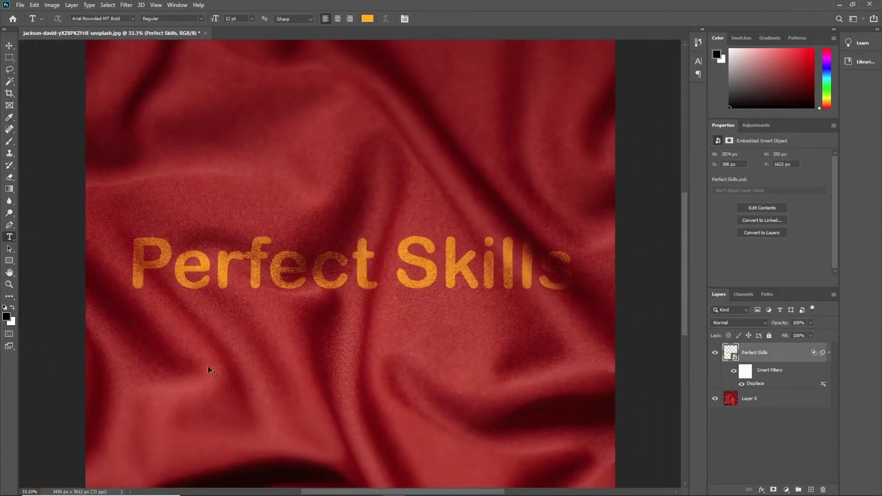
pyautogui.hotkey('ctrl', '+')
pyautogui.hotkey('ctrl', '+')
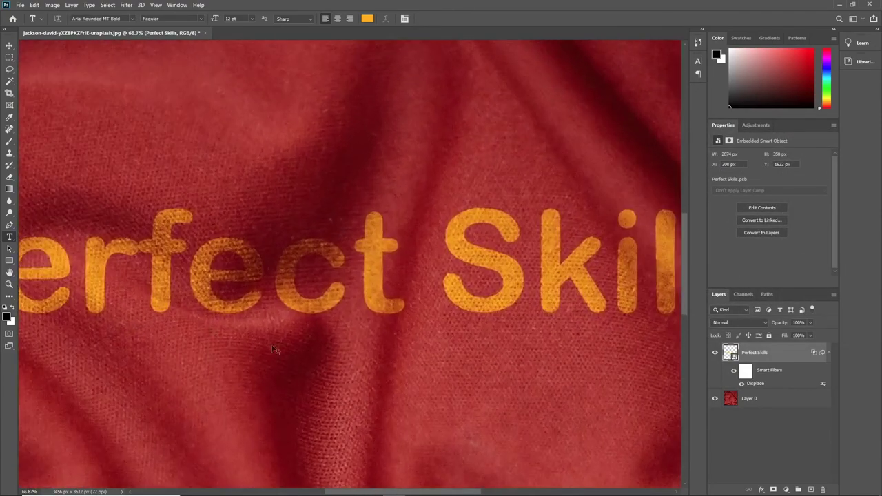
pyautogui.hotkey('ctrl', '+')
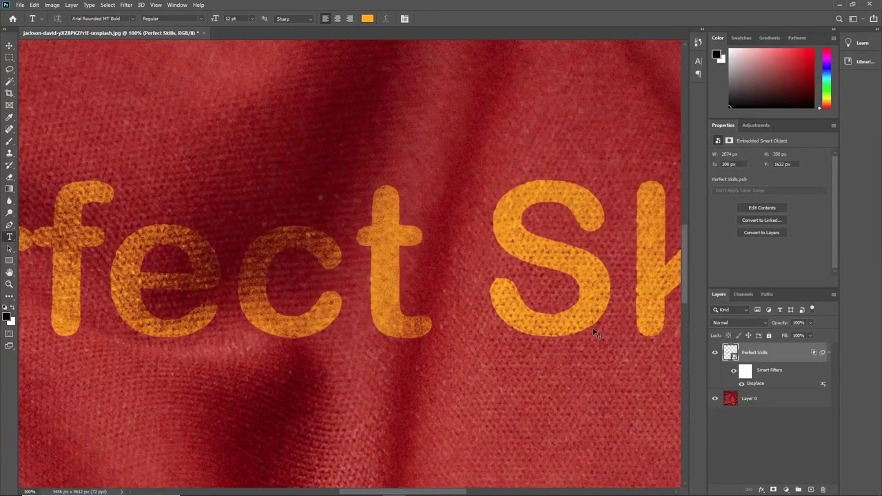
pyautogui.hotkey('ctrl', '-')
pyautogui.hotkey('ctrl', '-')
pyautogui.hotkey('ctrl', '-')
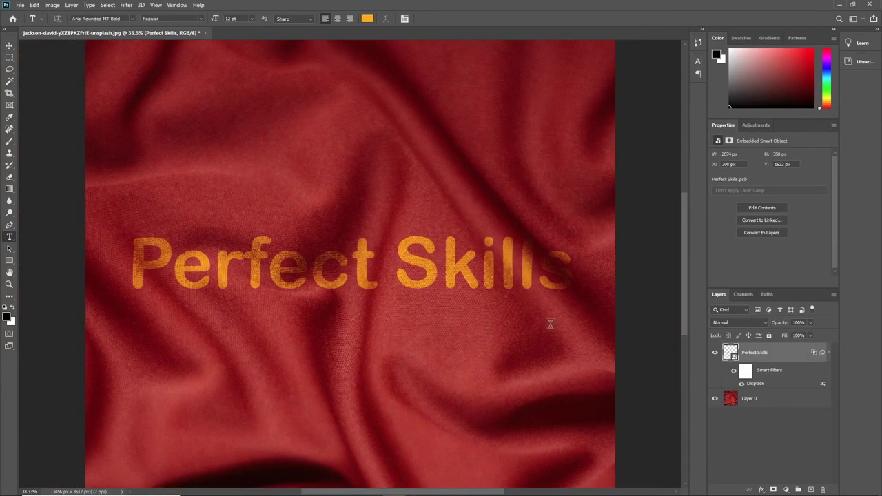
pyautogui.hotkey('ctrl', '+')
pyautogui.hotkey('ctrl', '+')
pyautogui.hotkey('ctrl', '+')
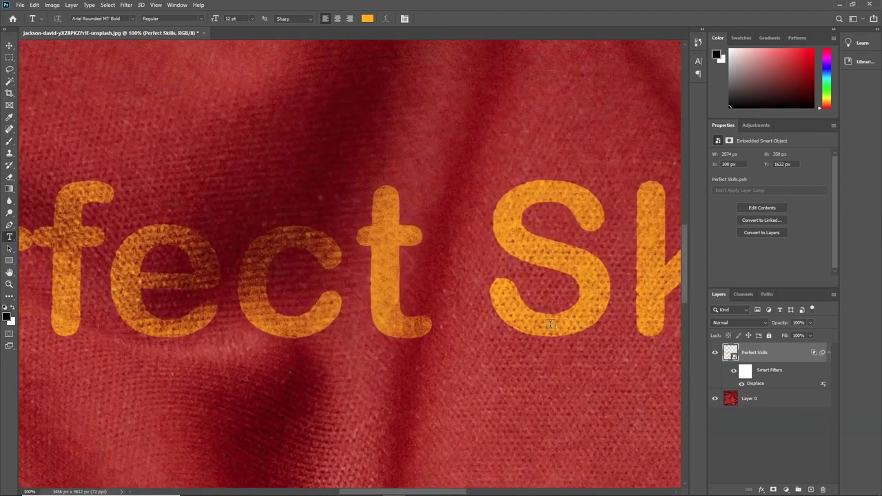